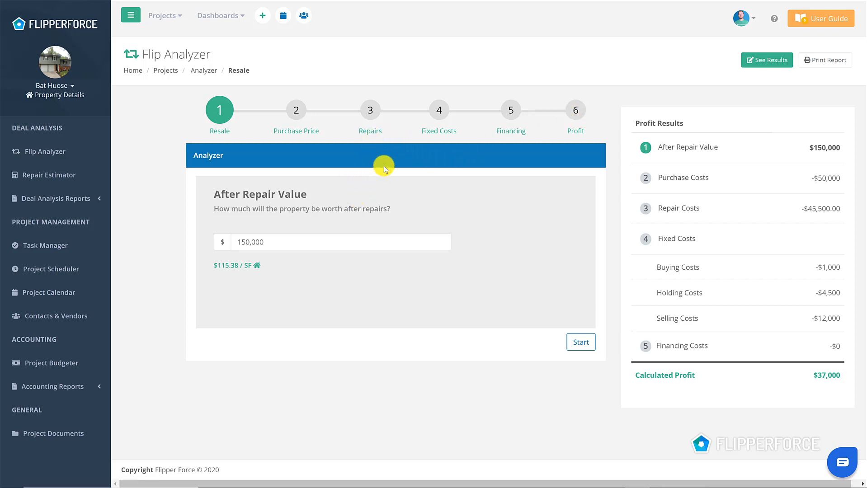
Go to the Fixed Costs stage of the analysis and set the buying costs to 3% of the purchase
left_click(432, 122)
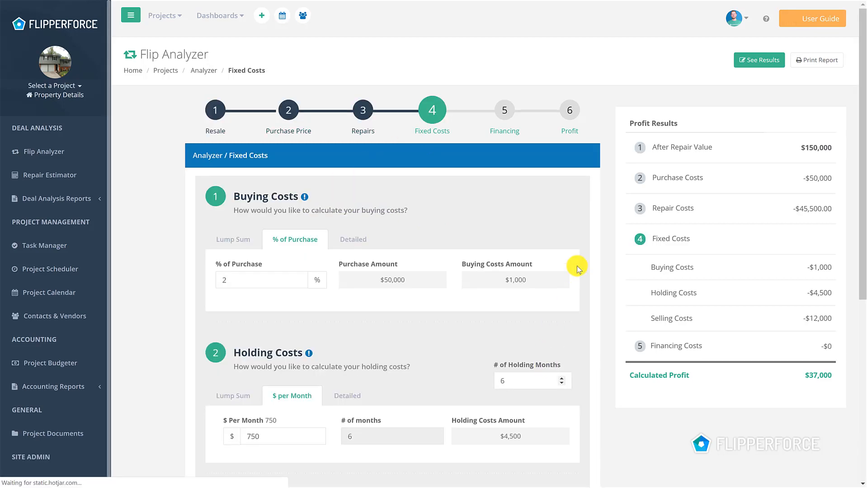
scroll(554, 255, "down", 5)
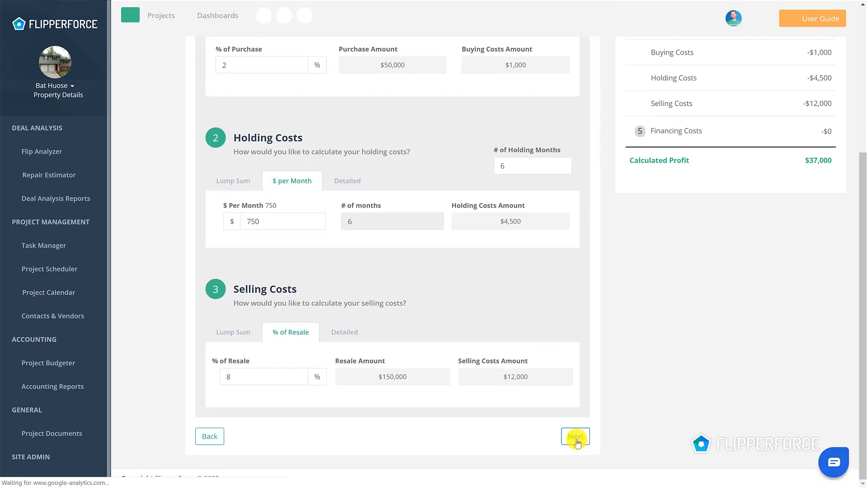
scroll(482, 140, "up", 5)
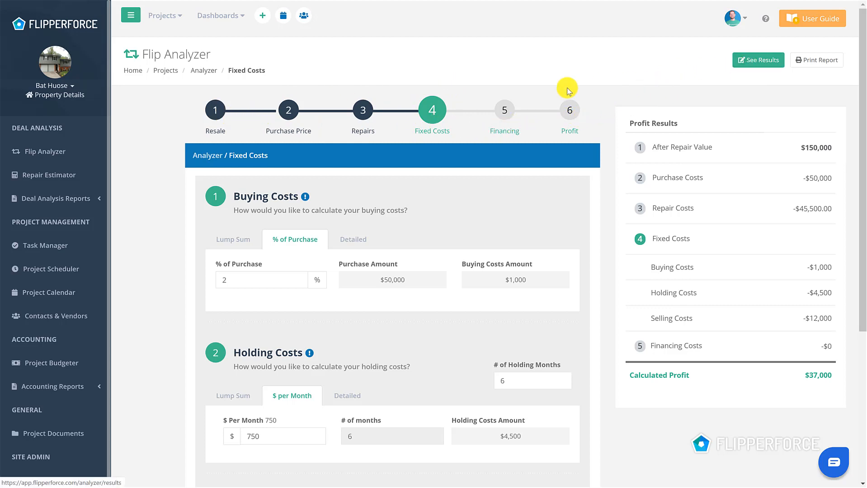
left_click(258, 275)
type("3")
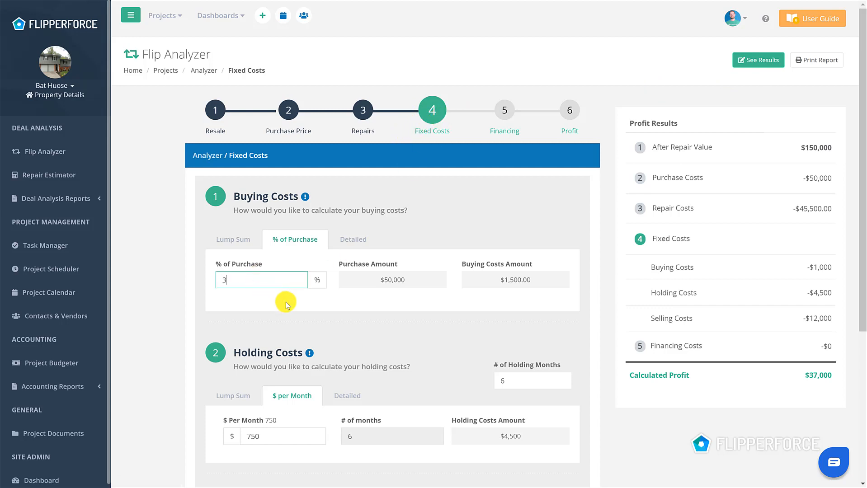
Set the selling costs to 9% of resale
scroll(356, 323, "down", 2)
scroll(355, 322, "down", 2)
left_click(284, 378)
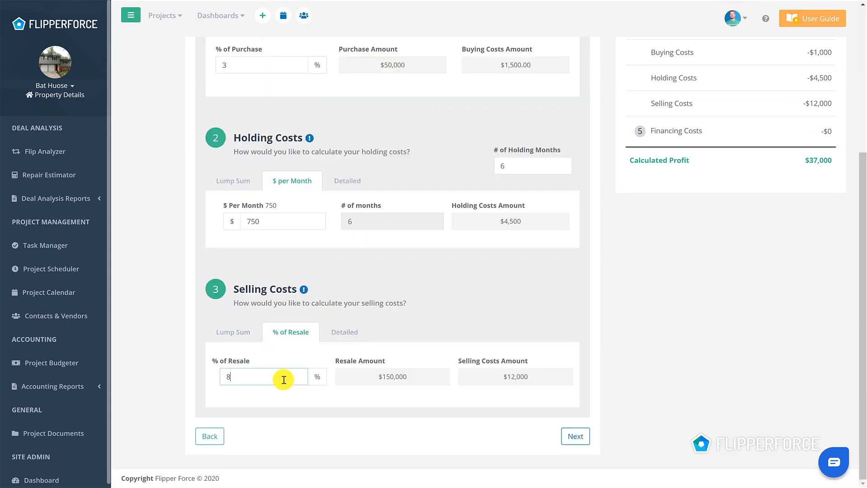
double_click(284, 377)
type("9")
left_click(517, 194)
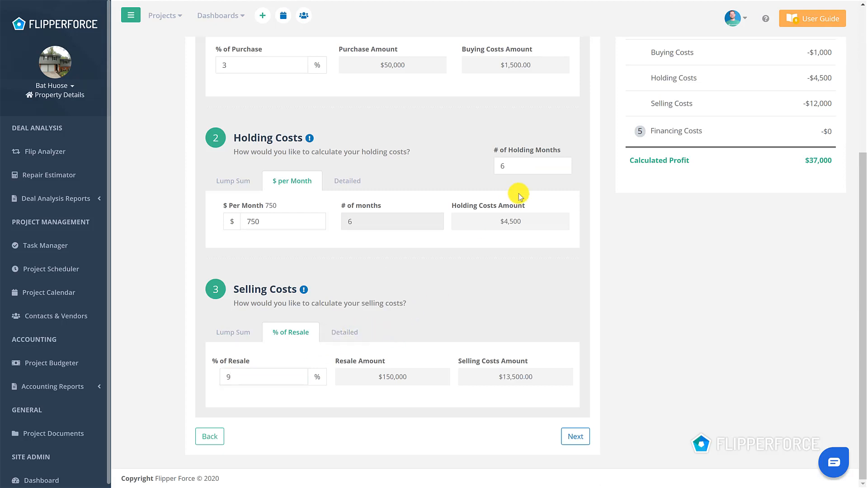
Open the analysis results, switch back to editing the analysis, and return to the results
scroll(575, 163, "up", 5)
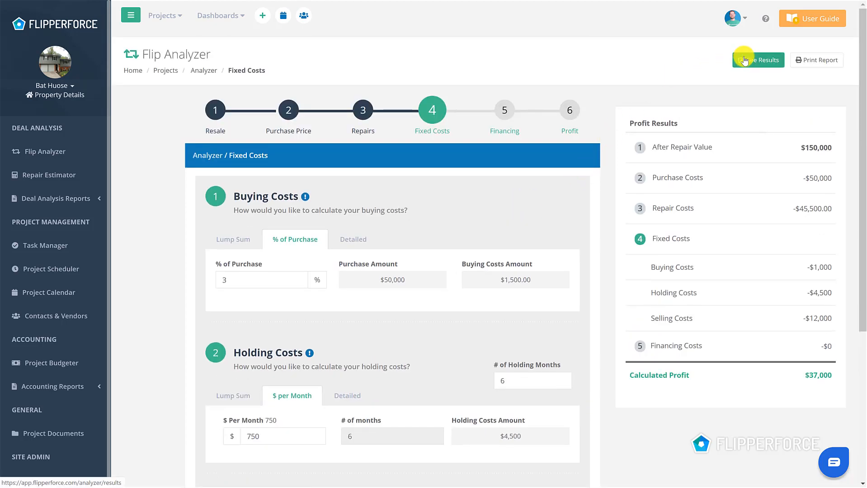
left_click(745, 60)
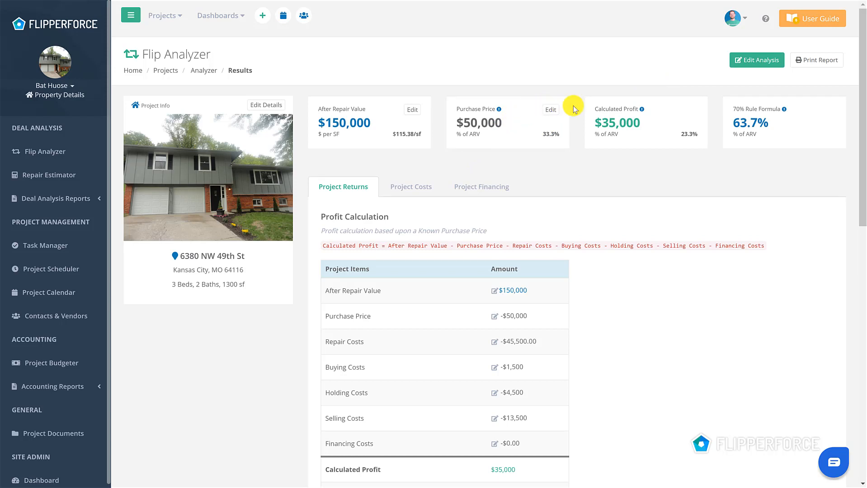
left_click(754, 61)
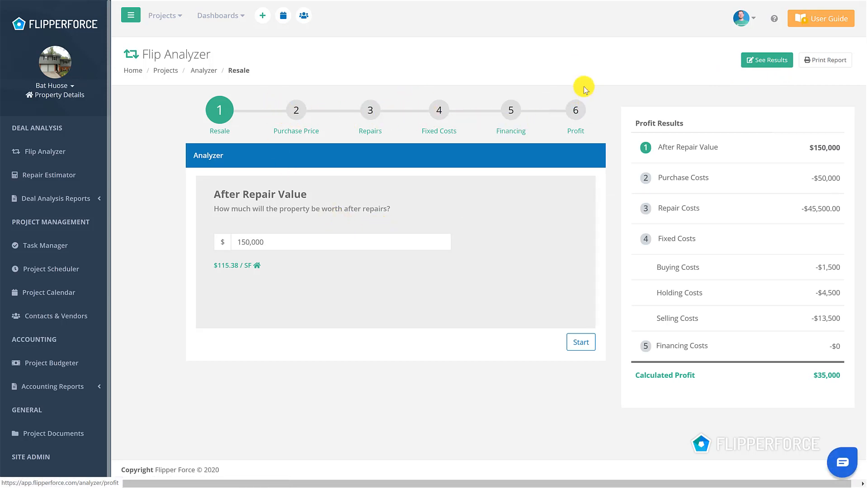
left_click(734, 59)
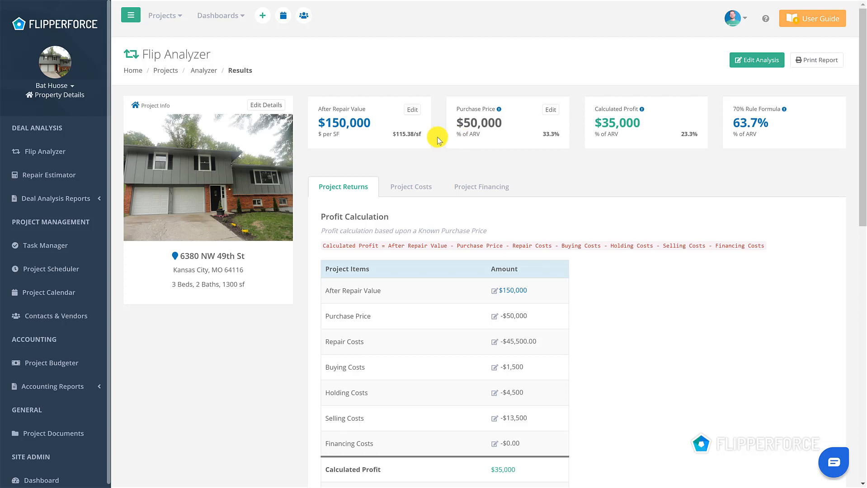
Set the After Repair Value to 165,000 from the results page and save the change
left_click(412, 111)
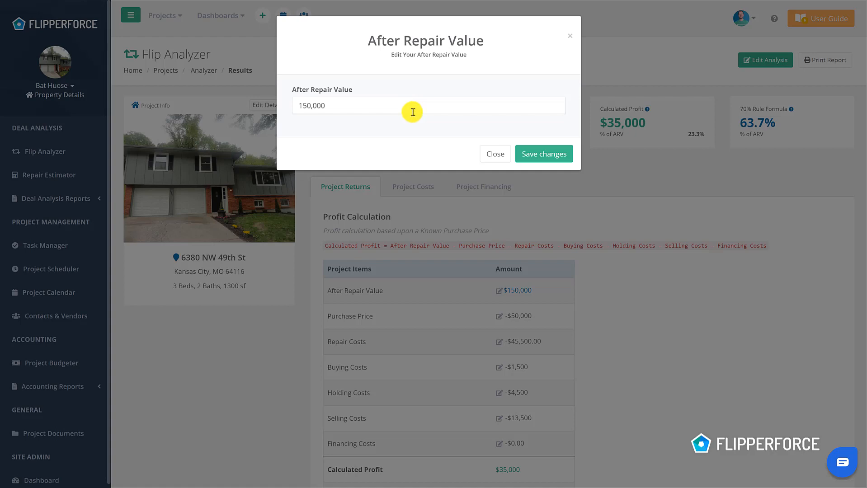
triple_click(413, 112)
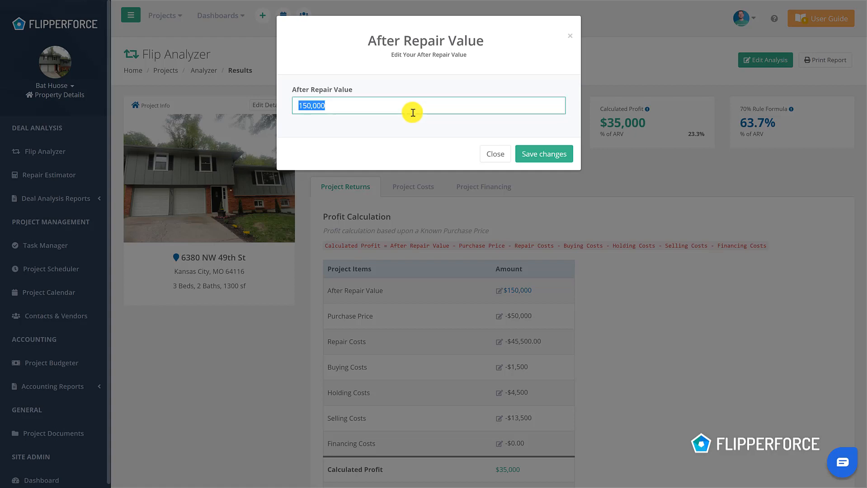
type("1")
left_click(537, 154)
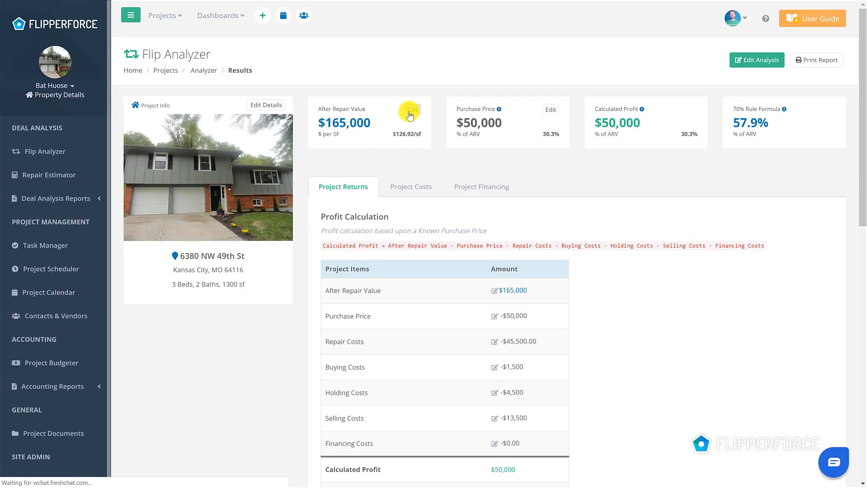
Set the Purchase Price to 52,000 from the results page and save the change
left_click(556, 116)
left_click(513, 108)
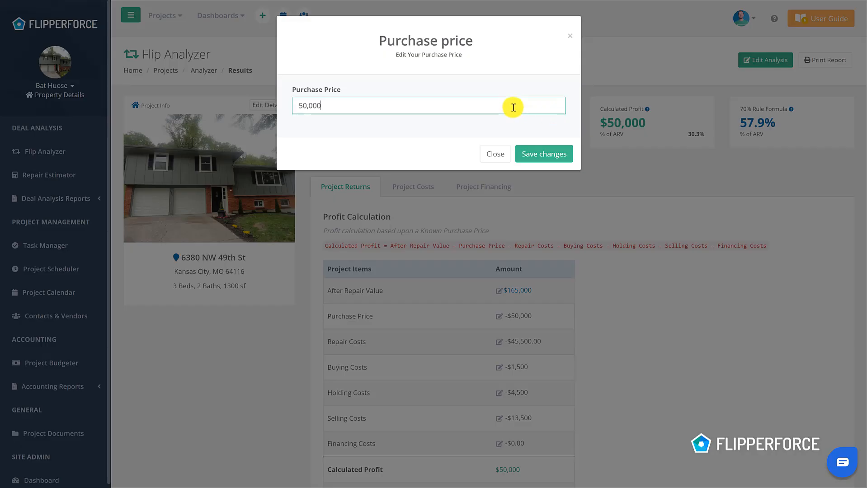
triple_click(513, 107)
type("5")
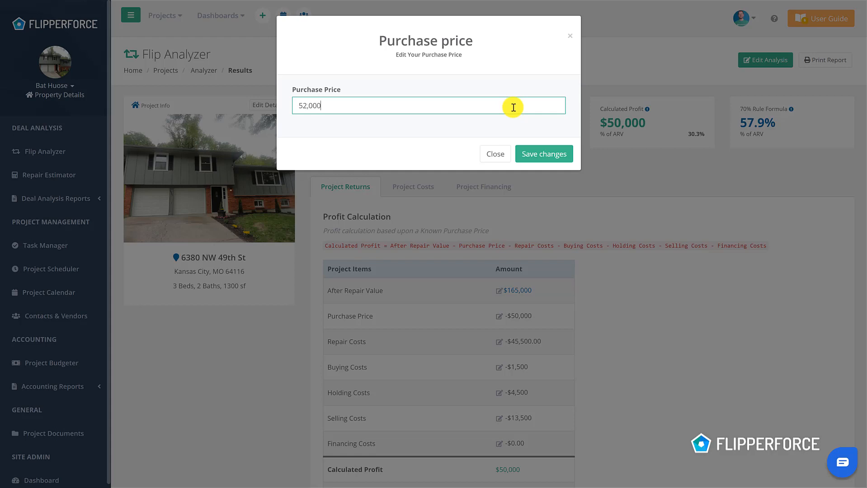
left_click(536, 162)
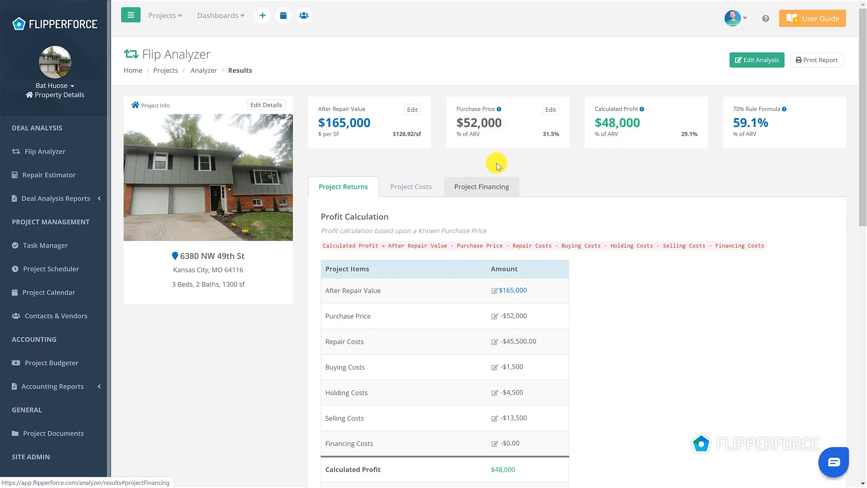
Open the After Repair Value and Purchase Price editors from the Profit Calculation table, closing each without saving
scroll(495, 160, "down", 2)
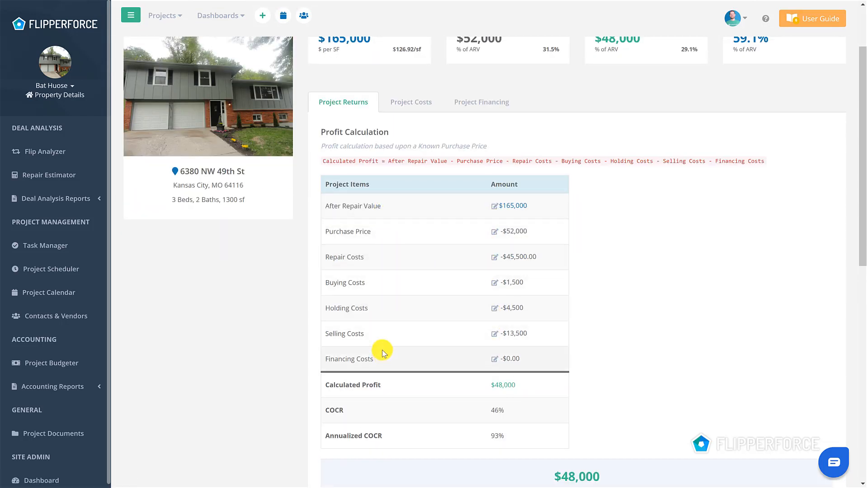
left_click(496, 209)
left_click(495, 207)
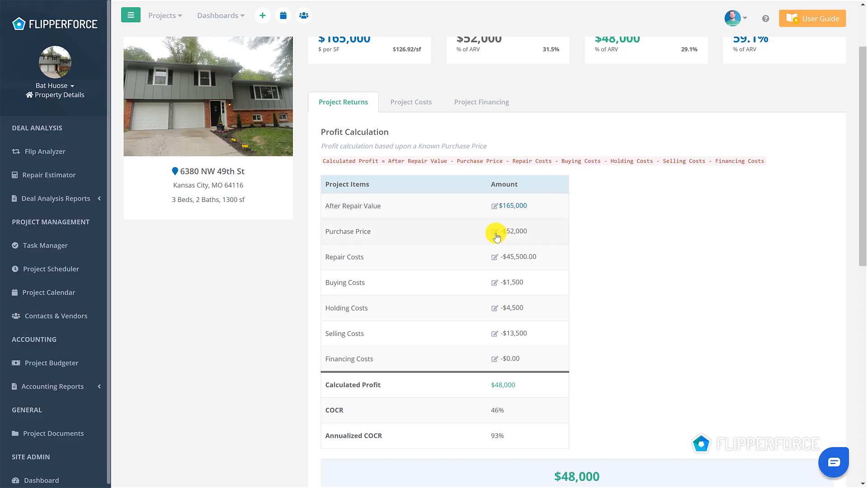
left_click(495, 234)
left_click(495, 151)
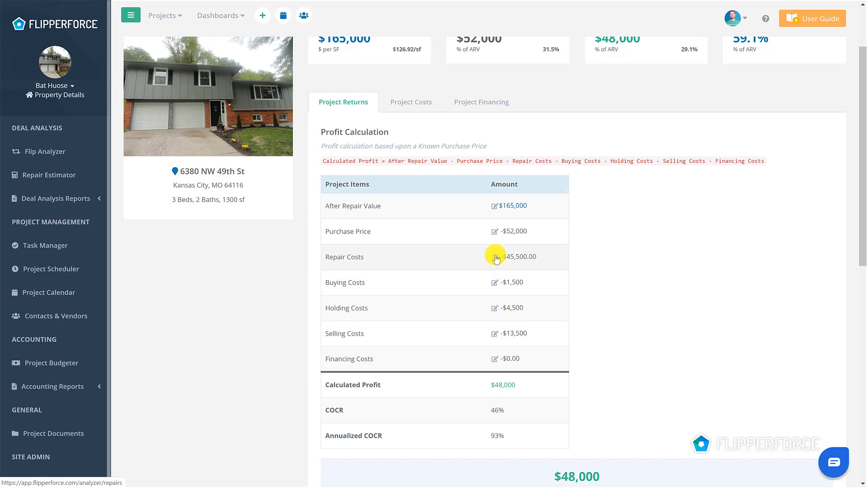
Open the fixed cost inputs from the Buying Costs row, review the buying, holding and selling costs, and return to the results
left_click(494, 284)
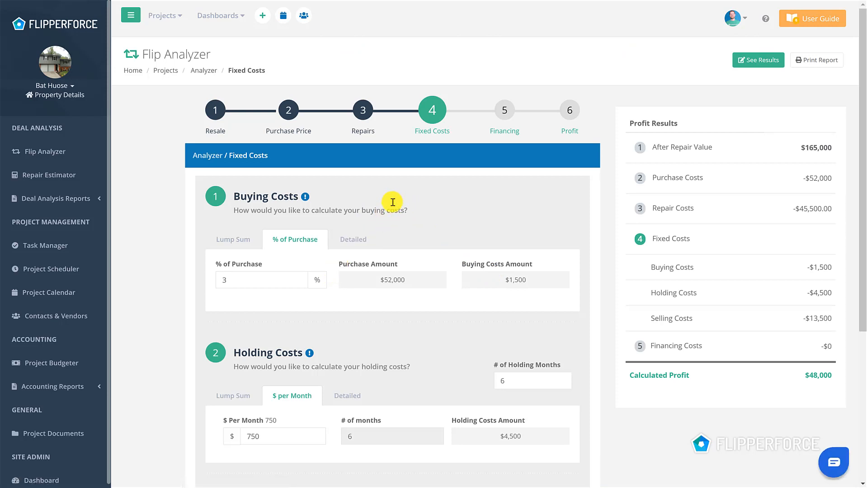
scroll(392, 202, "down", 4)
scroll(393, 202, "up", 4)
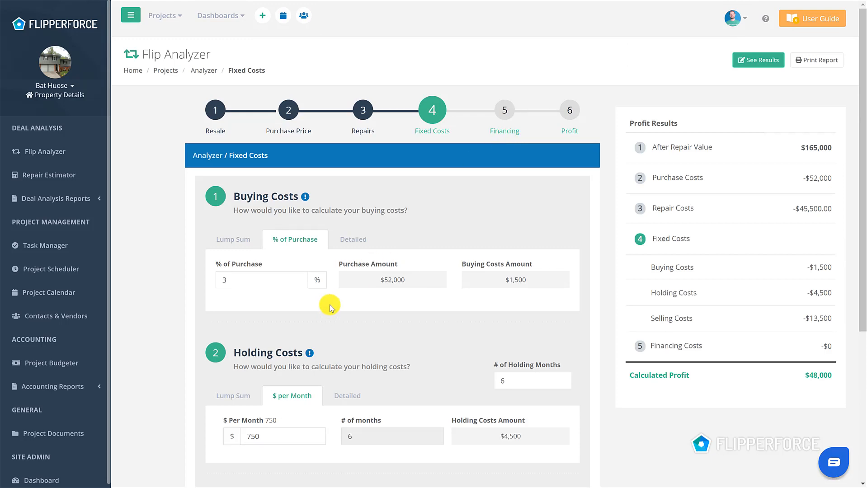
scroll(352, 300, "down", 2)
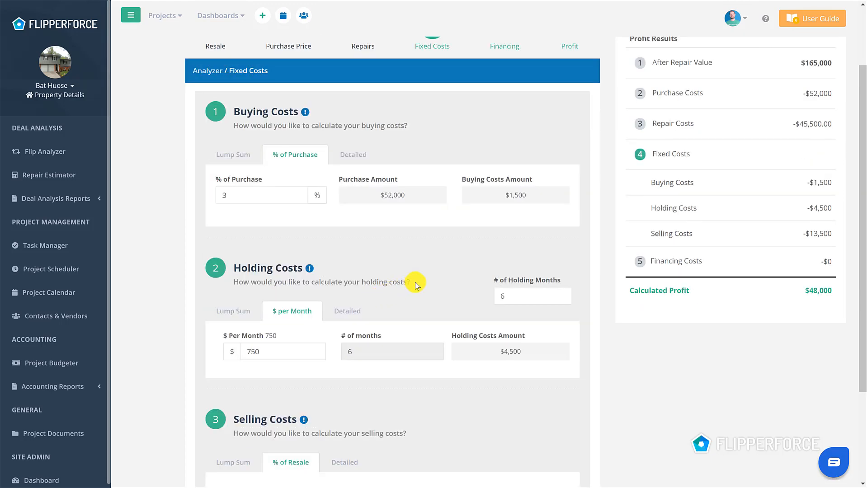
scroll(418, 278, "up", 2)
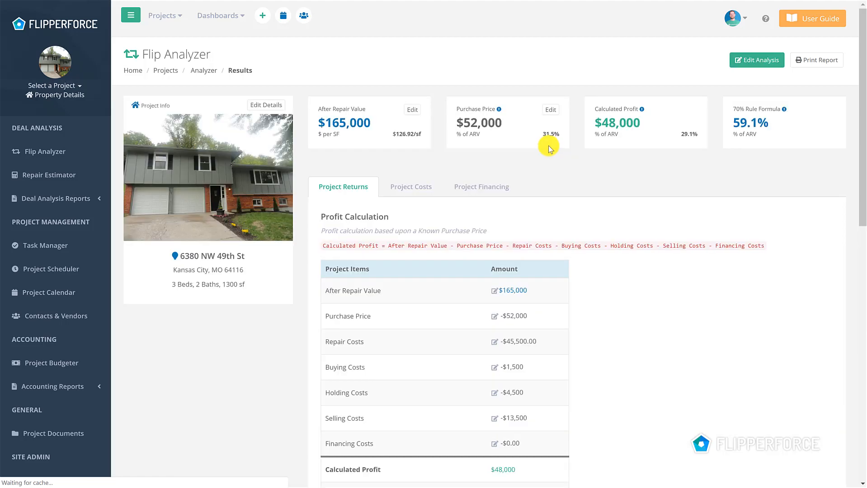
Review the profit summary and the Recommended Maximum Purchase Price calculation on the results page
scroll(549, 141, "down", 6)
scroll(549, 142, "down", 3)
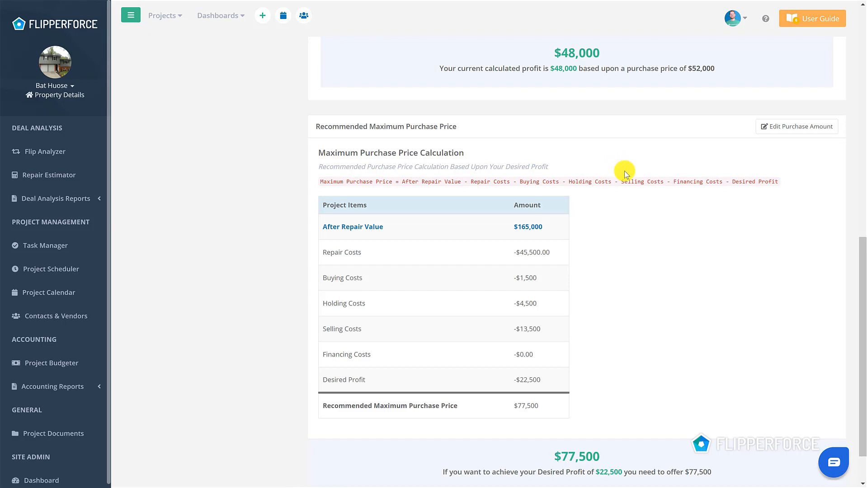
scroll(624, 170, "up", 3)
scroll(611, 282, "down", 3)
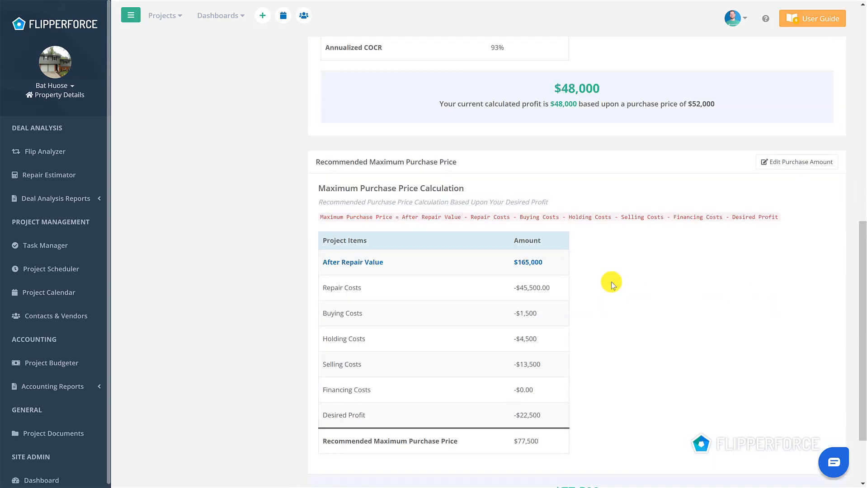
scroll(611, 281, "up", 6)
scroll(608, 278, "up", 3)
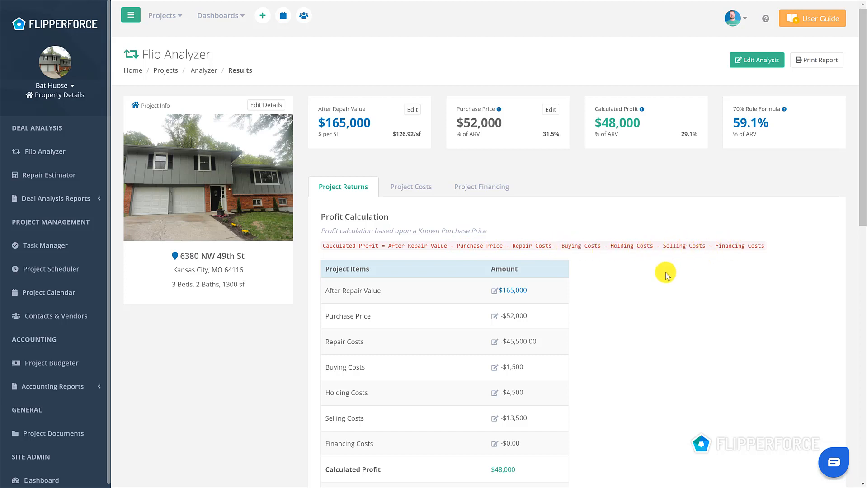
Review the profit calculation items and the Project Costs breakdown with its pie chart
scroll(583, 317, "down", 2)
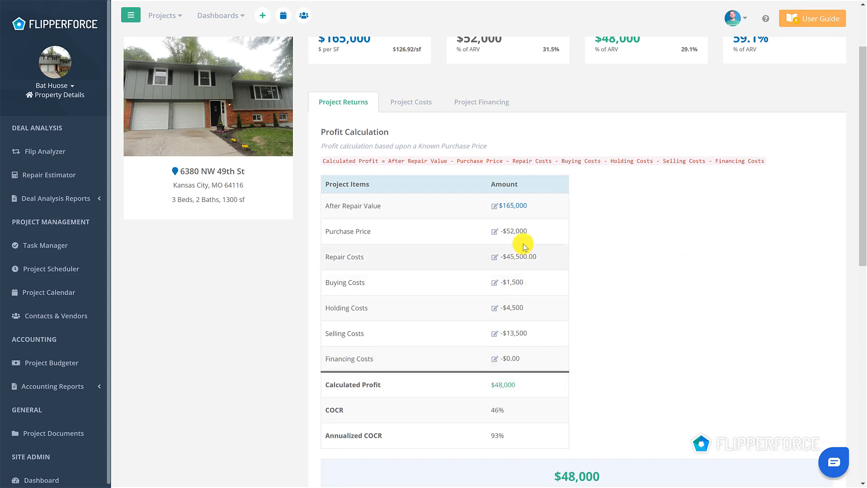
left_click(425, 110)
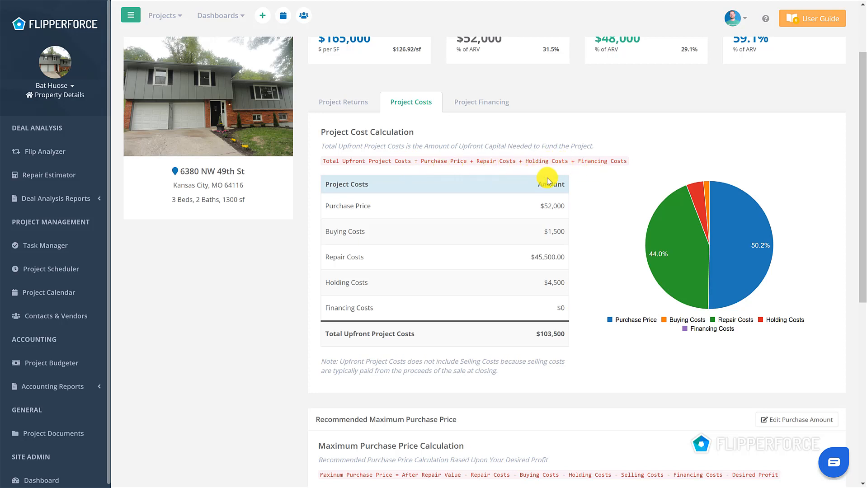
scroll(506, 186, "down", 2)
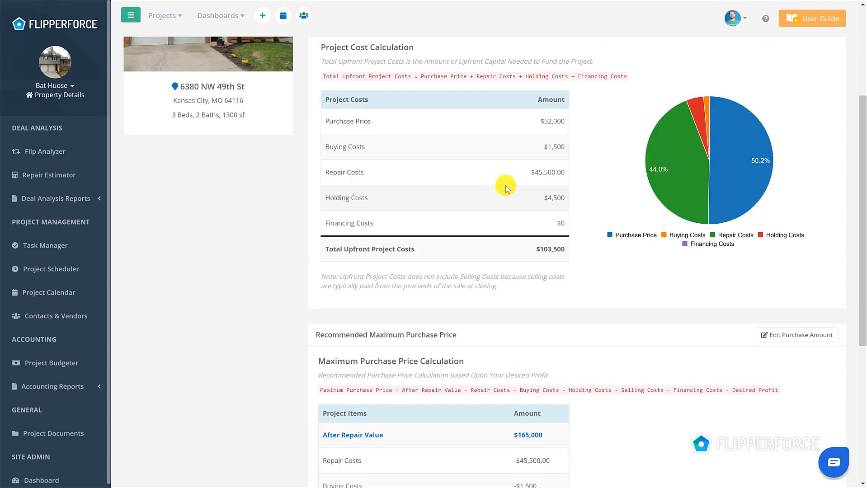
Review the Project Financing capital breakdown and financing costs, plus the maximum purchase price calculation below them
scroll(445, 164, "up", 4)
left_click(479, 187)
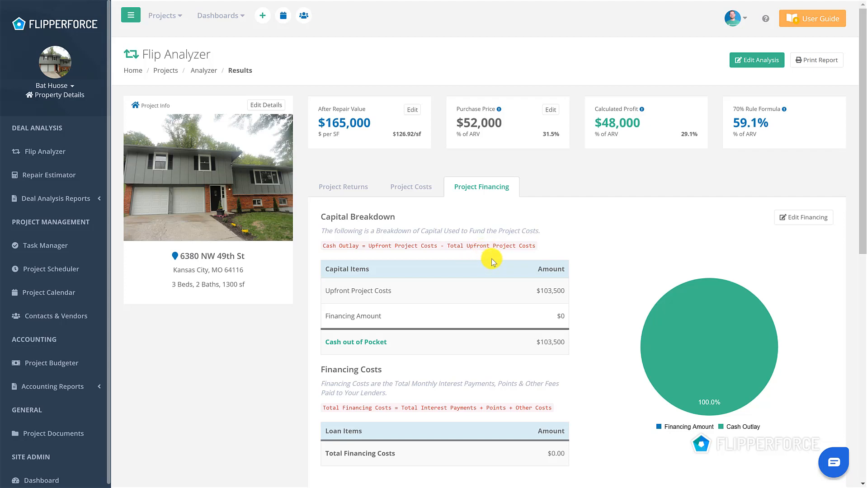
scroll(492, 261, "down", 4)
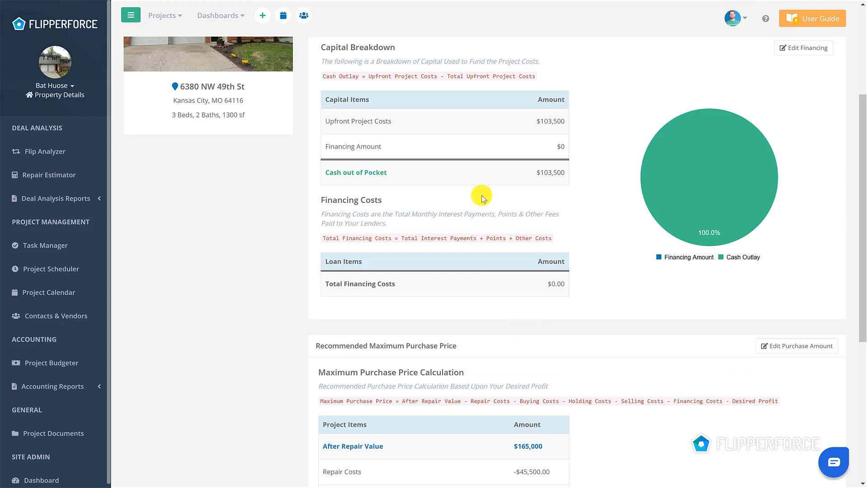
scroll(500, 218, "up", 4)
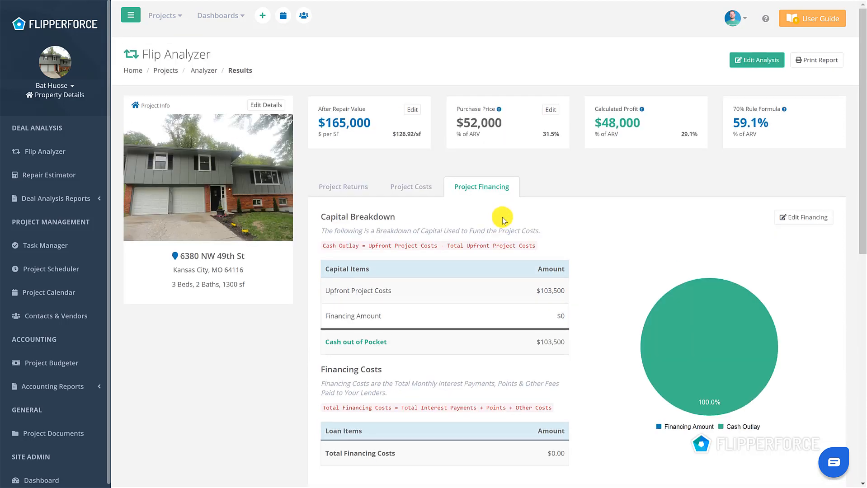
scroll(504, 221, "down", 8)
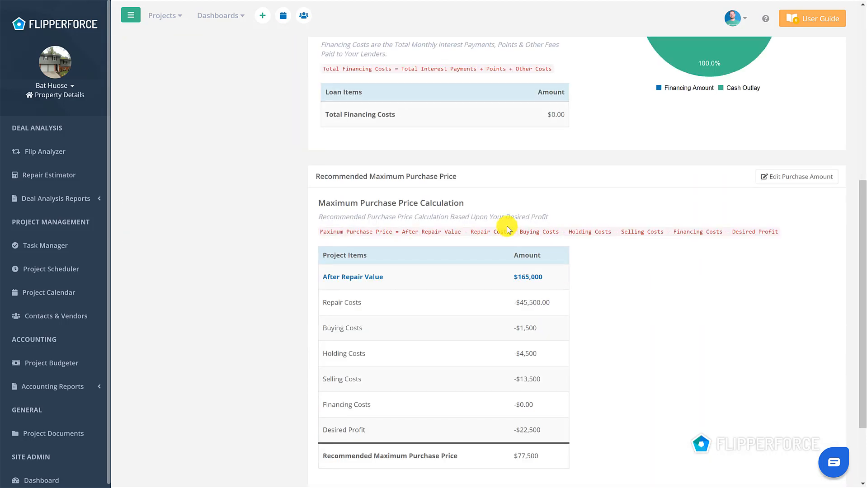
scroll(508, 229, "down", 2)
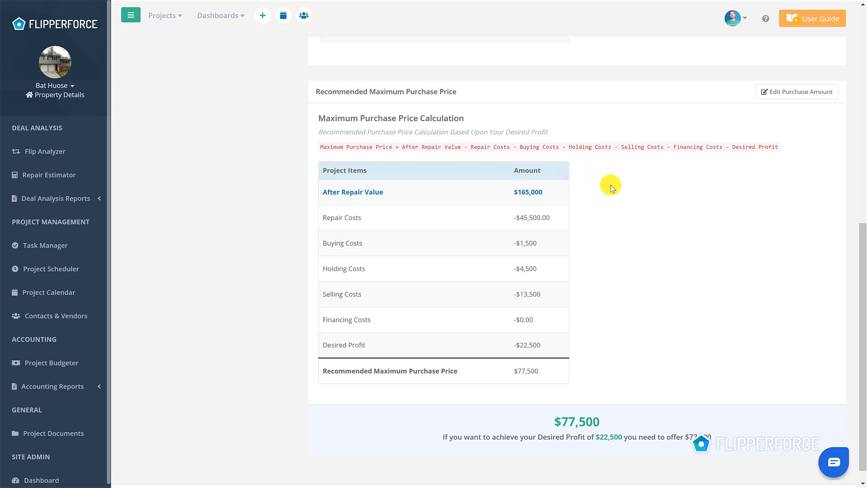
Set the desired profit to 20% of the resale value in the Profit step and finish the analysis
scroll(593, 183, "up", 5)
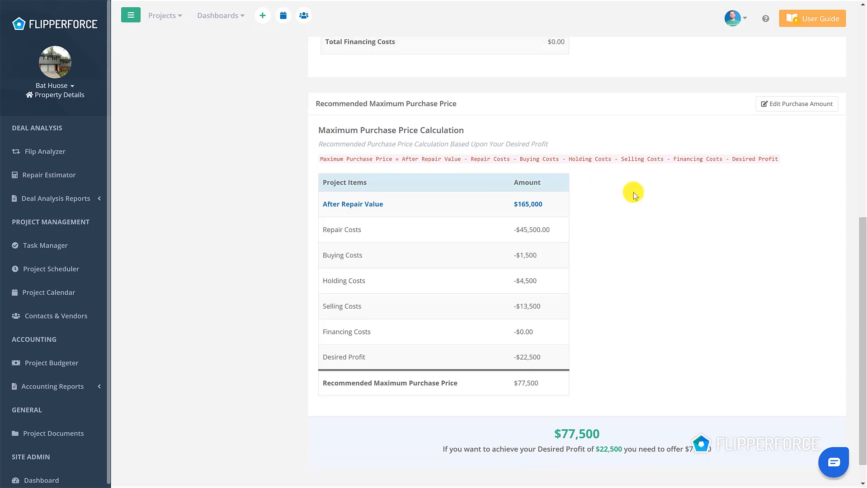
scroll(675, 316, "up", 4)
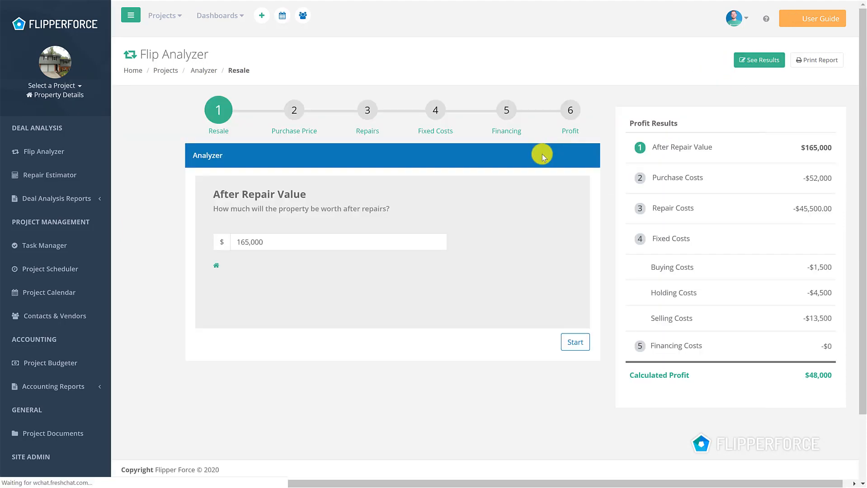
left_click(571, 113)
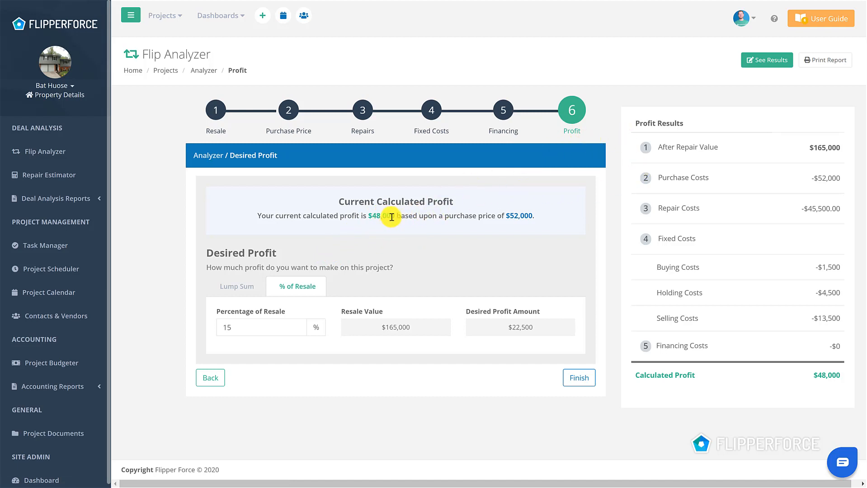
left_click_drag(395, 217, 374, 216)
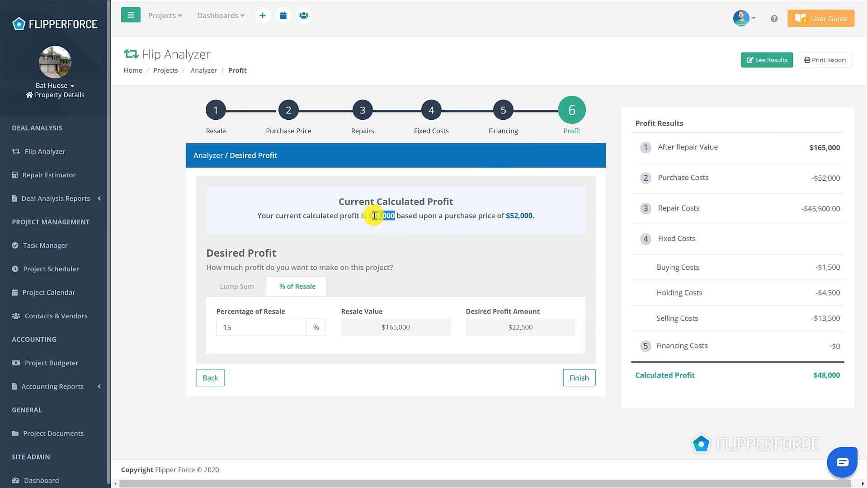
left_click(405, 222)
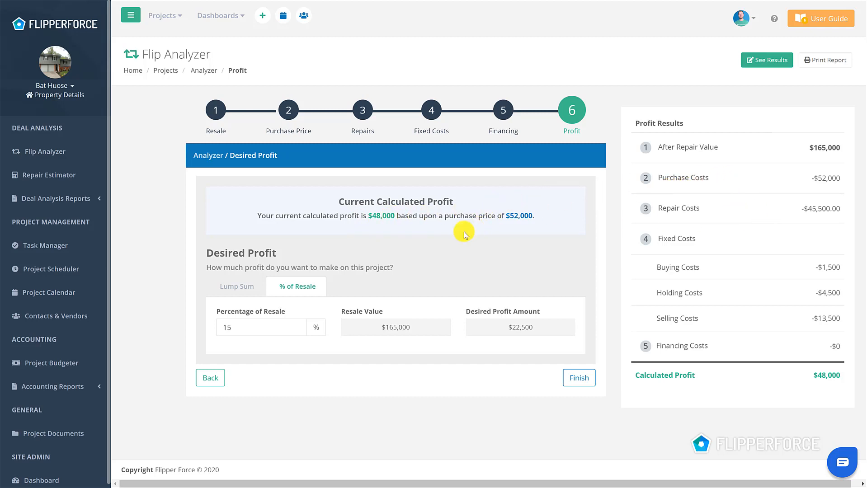
left_click(267, 324)
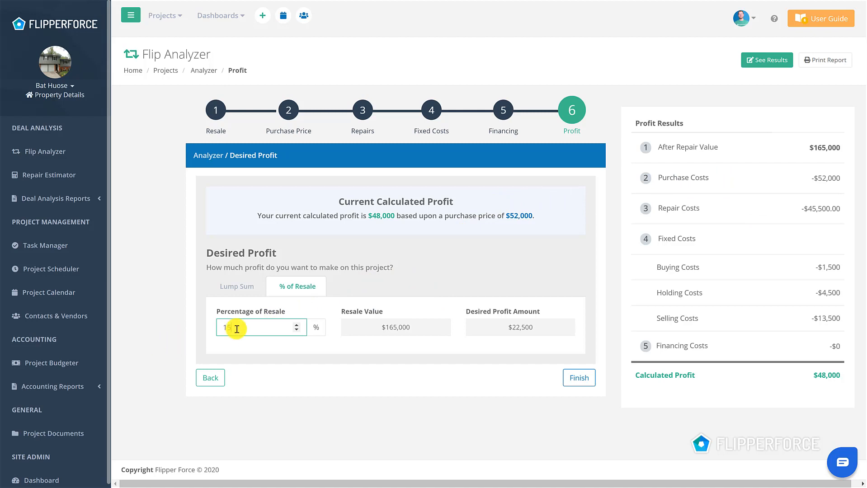
left_click(275, 367)
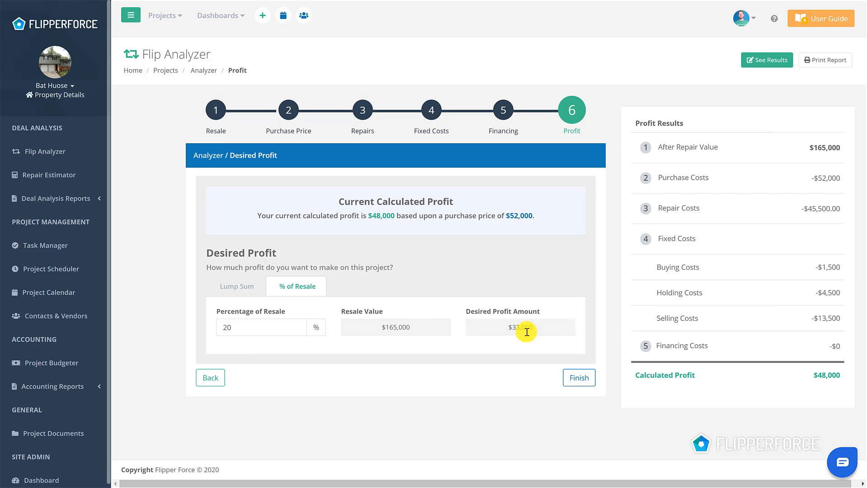
left_click(573, 382)
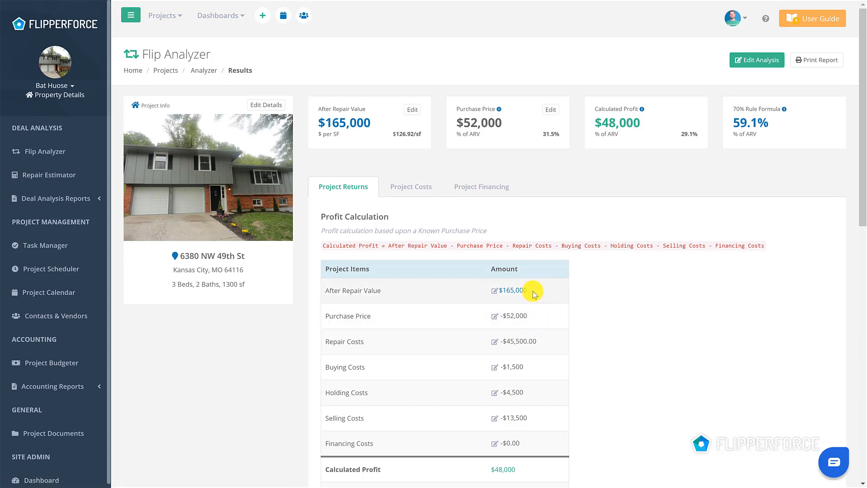
Review the profit calculation and Recommended Maximum Purchase Price, briefly reopen the analysis inputs, and return to the results
scroll(542, 229, "down", 1)
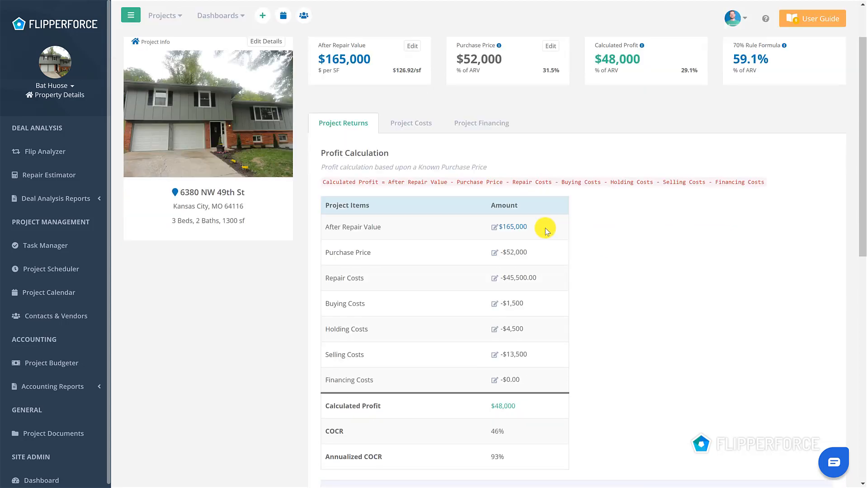
scroll(546, 230, "down", 8)
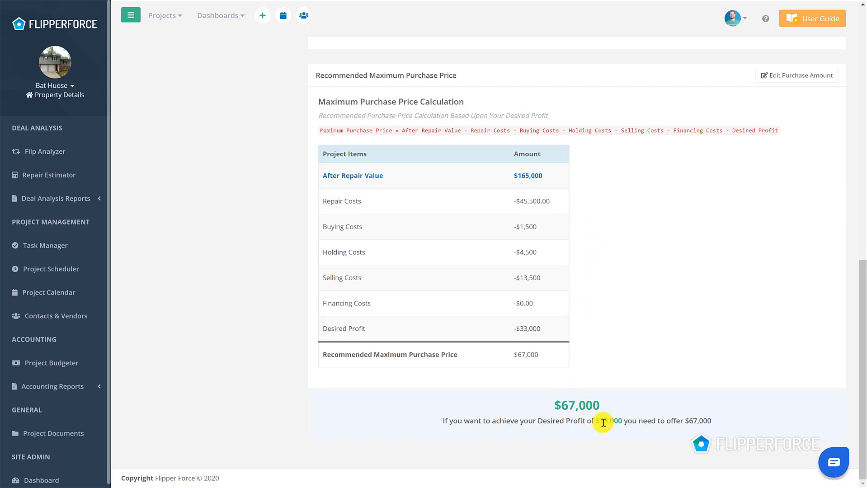
left_click_drag(600, 423, 623, 423)
left_click(630, 429)
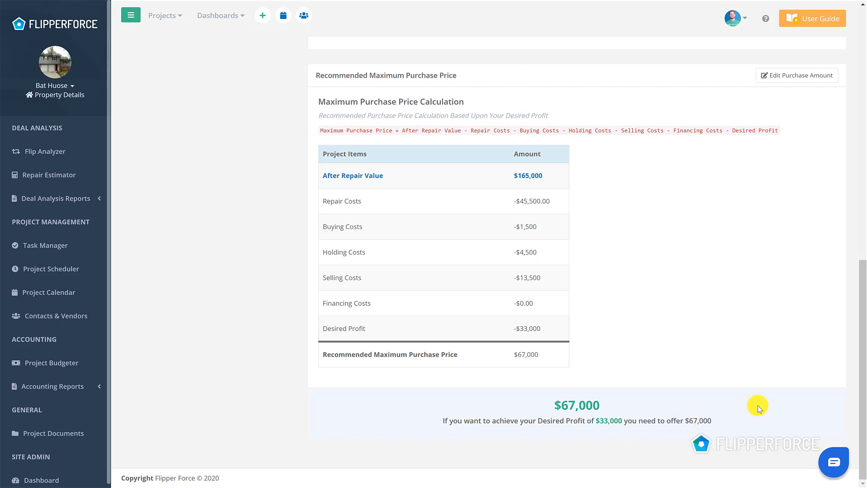
scroll(603, 299, "up", 10)
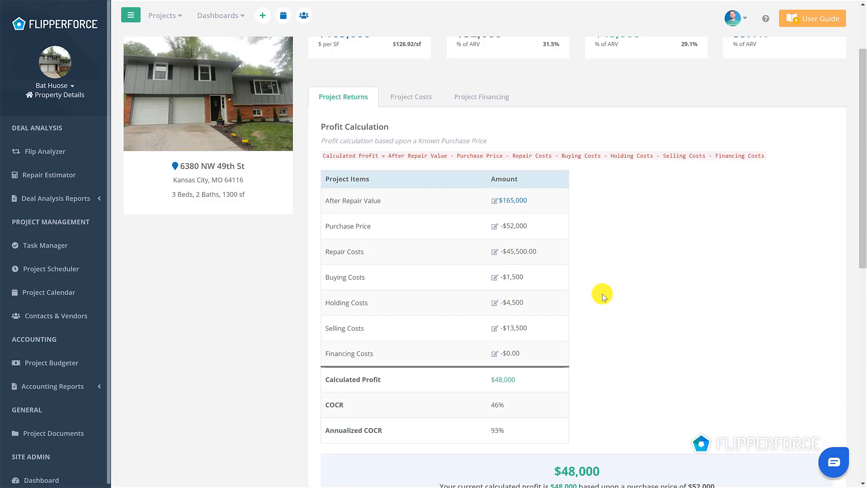
scroll(602, 294, "up", 2)
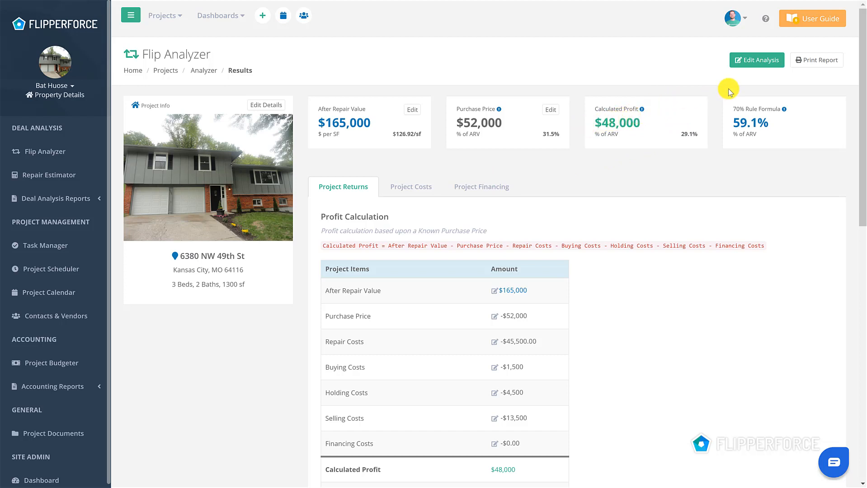
left_click(740, 62)
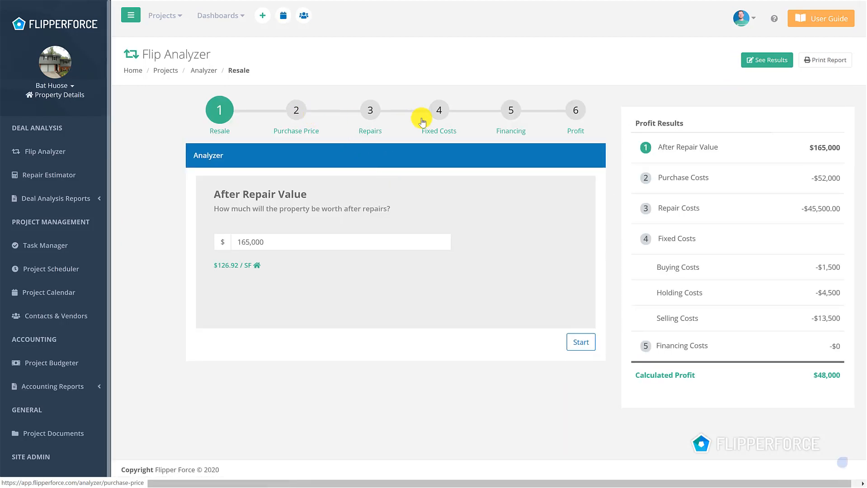
left_click(767, 61)
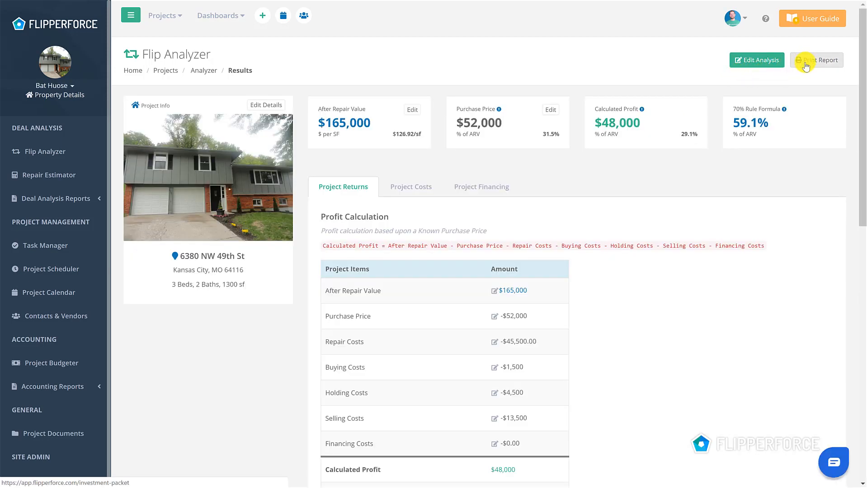
Open the printable investment packet and include the Cover Page, Property Info and Financial Overview sections
left_click(805, 66)
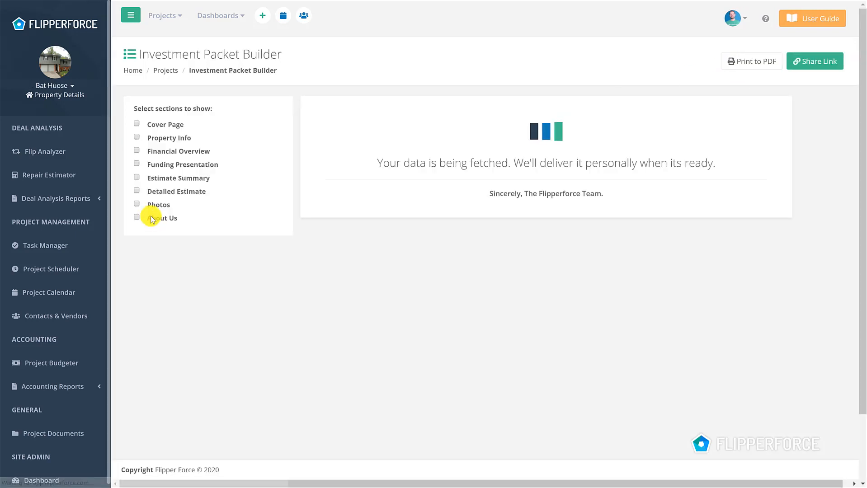
left_click(175, 124)
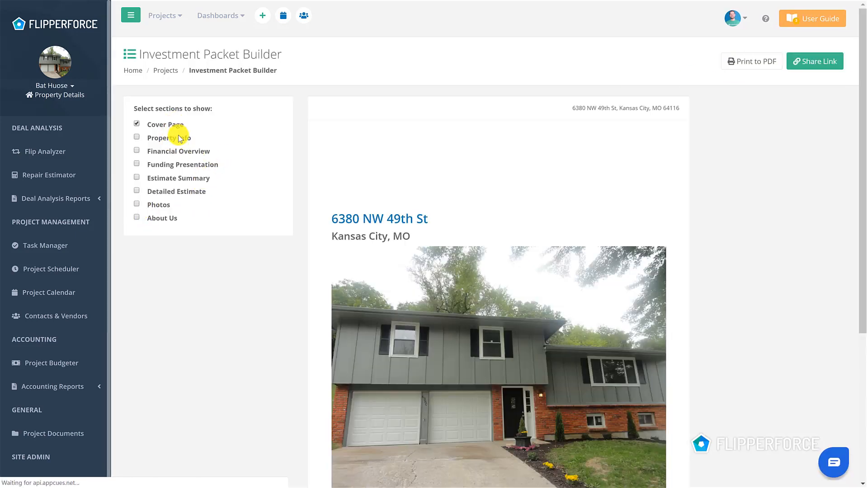
left_click(174, 138)
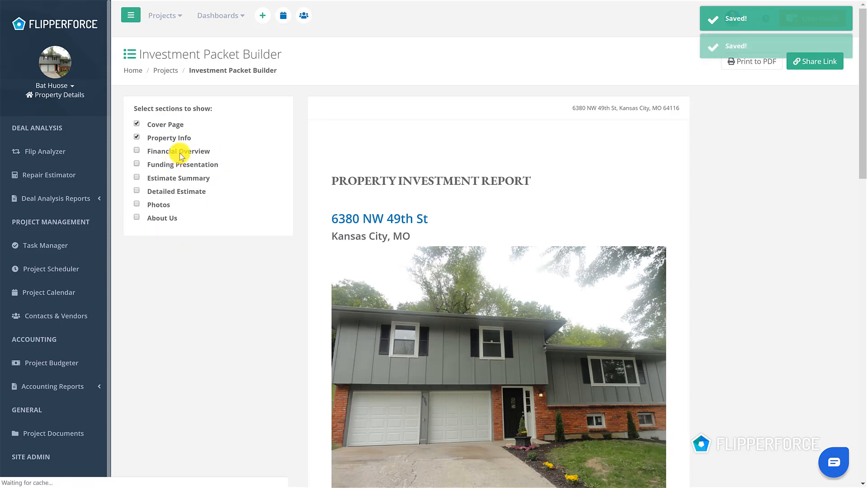
left_click(180, 154)
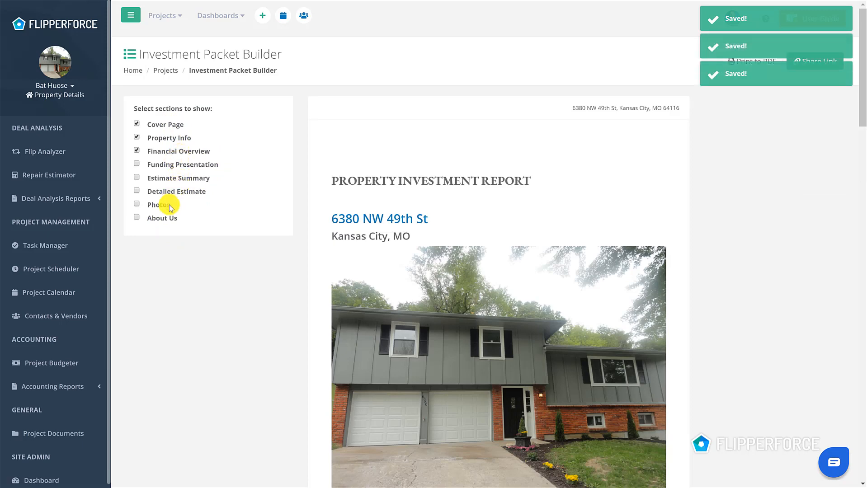
Look through the packet preview, covering the cover page, property information and project financial overview
scroll(465, 169, "down", 10)
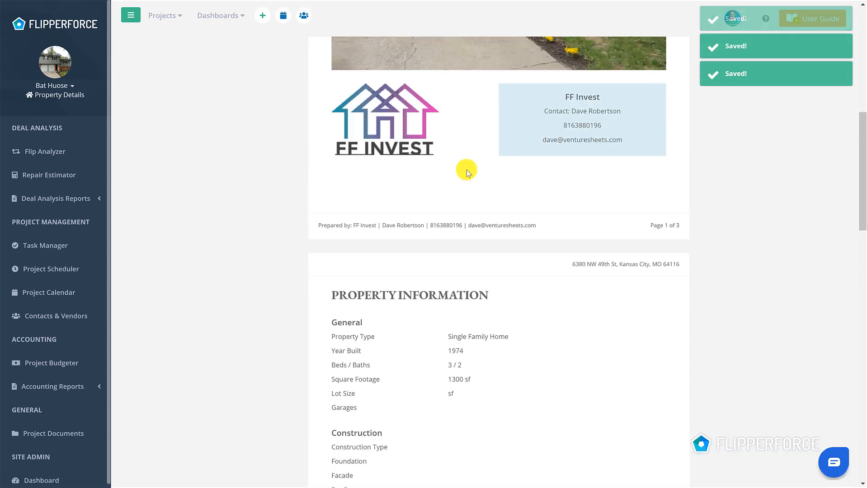
scroll(466, 171, "down", 15)
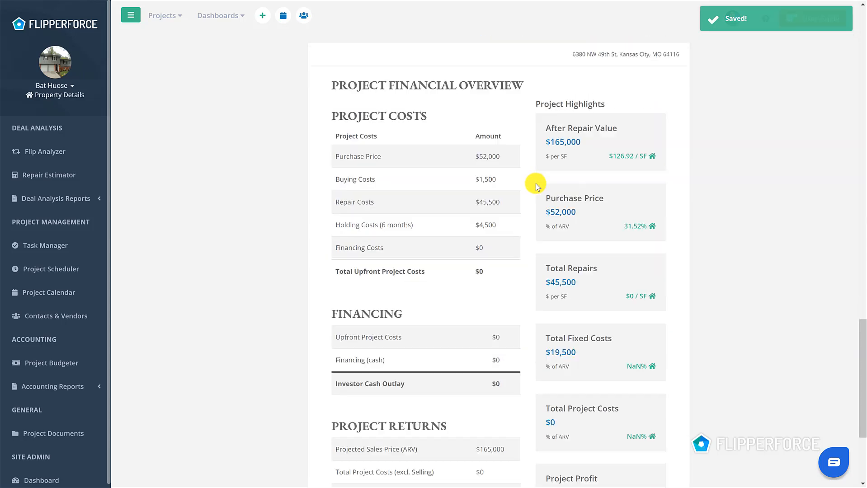
scroll(543, 187, "down", 4)
scroll(543, 186, "up", 20)
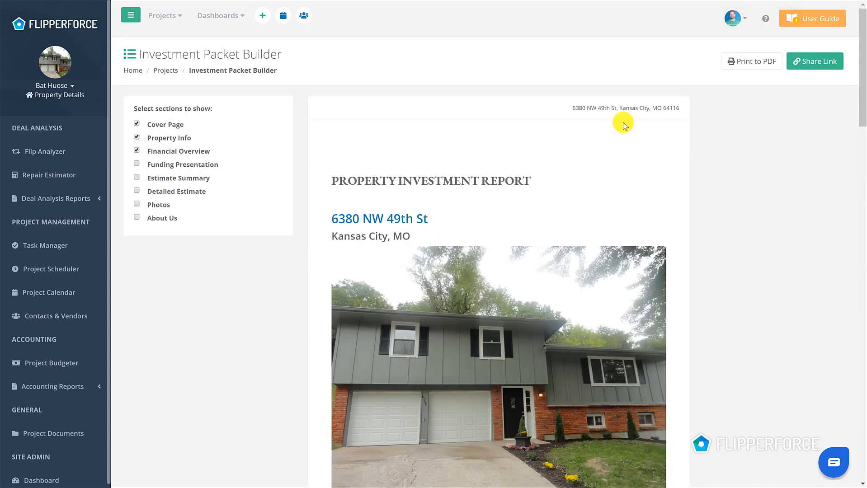